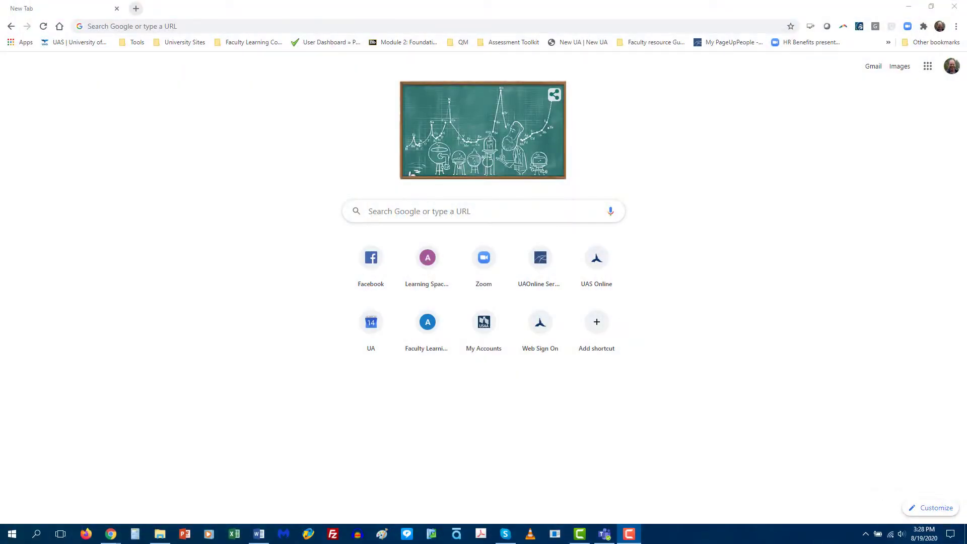
Step: Type 'alaska' into Chrome's address bar so it autocompletes to alaska.zoom.us
{"action": "left_click", "coordinate": [188, 26]}
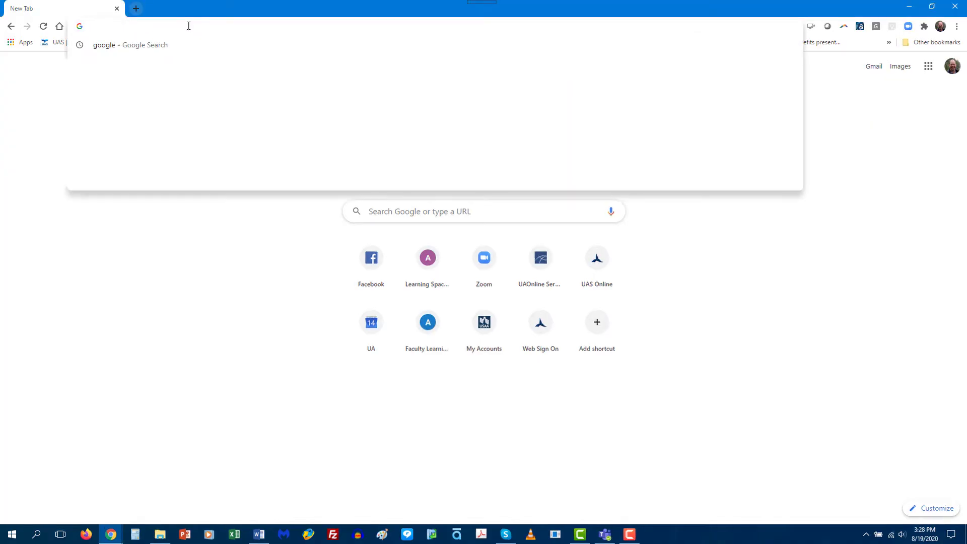
{"action": "type", "text": "alaska.zoom.us"}
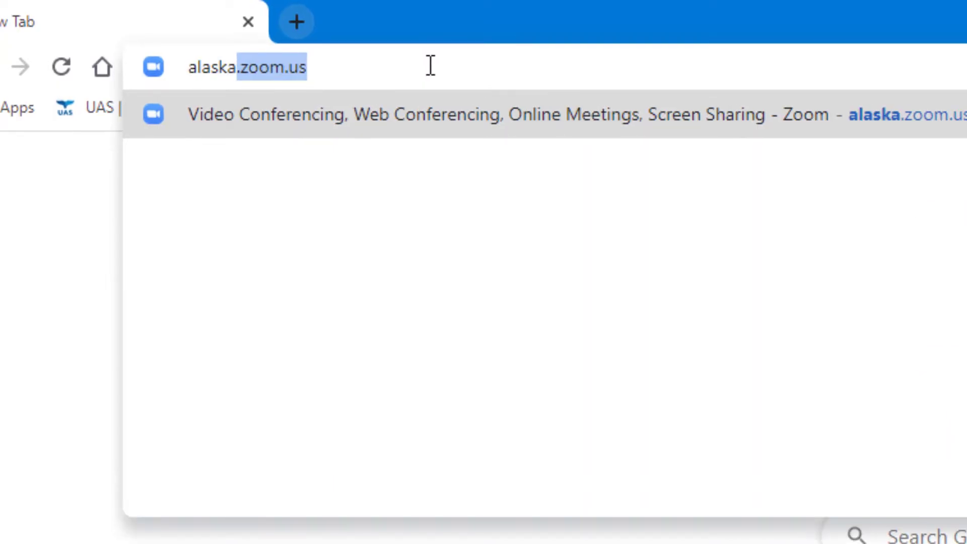
Step: Load alaska.zoom.us and log in with the university username and password
{"action": "key", "text": "Return"}
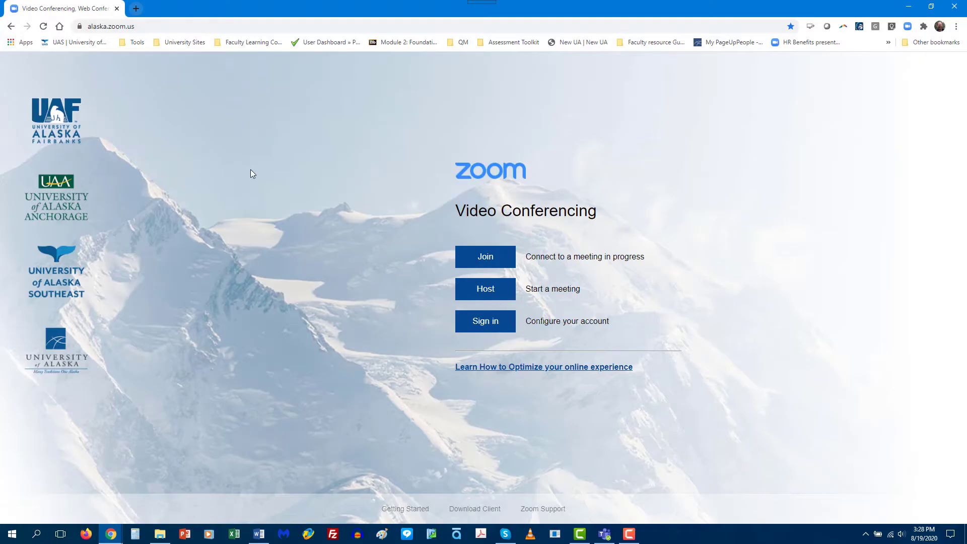
{"action": "left_click", "coordinate": [485, 324]}
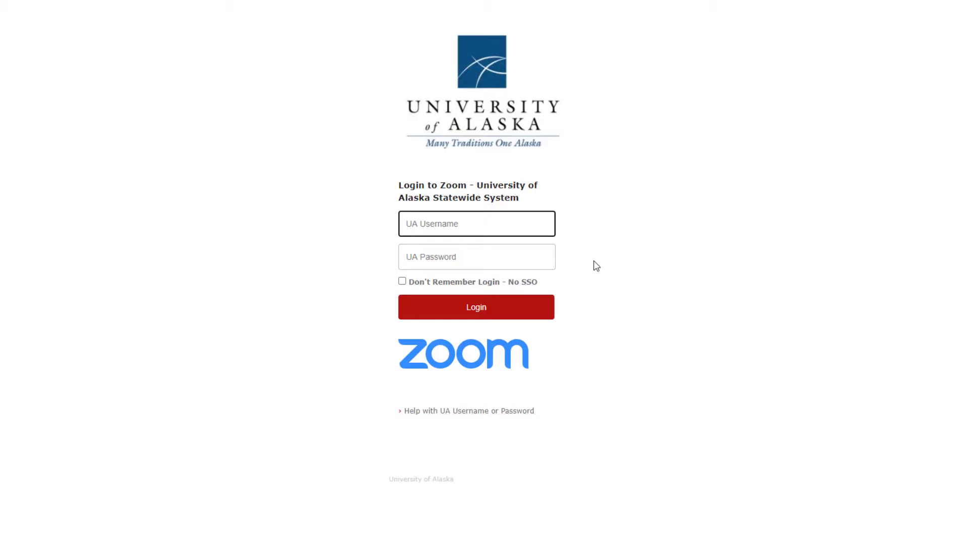
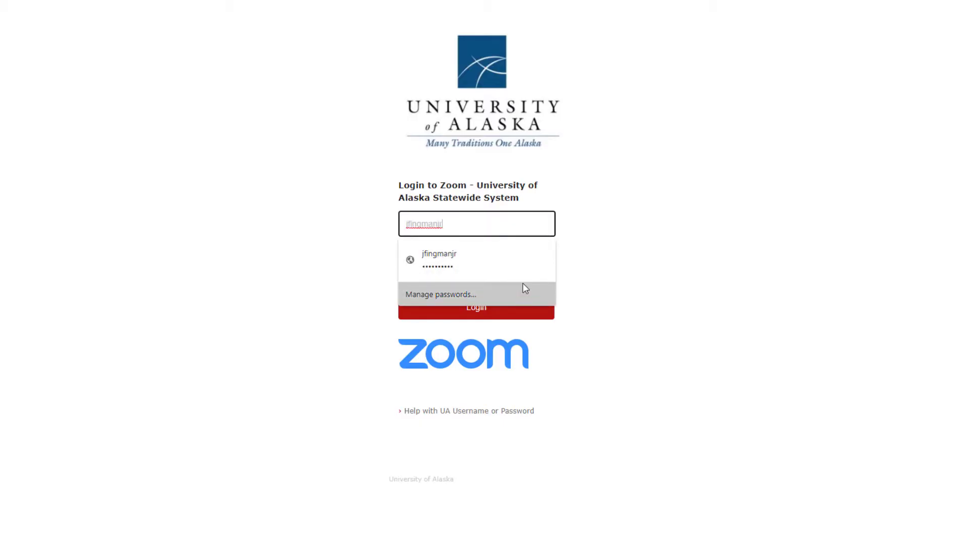
{"action": "left_click", "coordinate": [580, 276]}
{"action": "left_click", "coordinate": [423, 260]}
{"action": "type", "text": "••"}
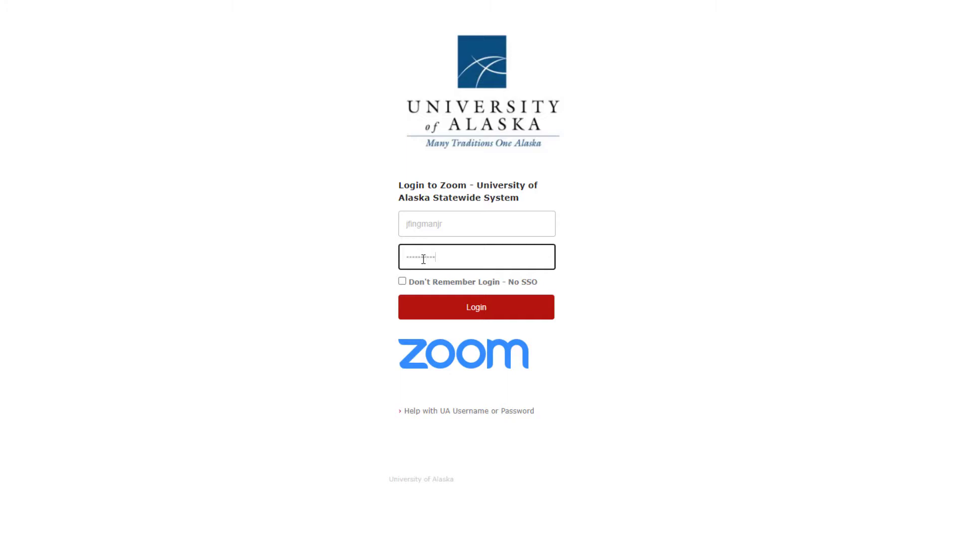
{"action": "left_click", "coordinate": [478, 313]}
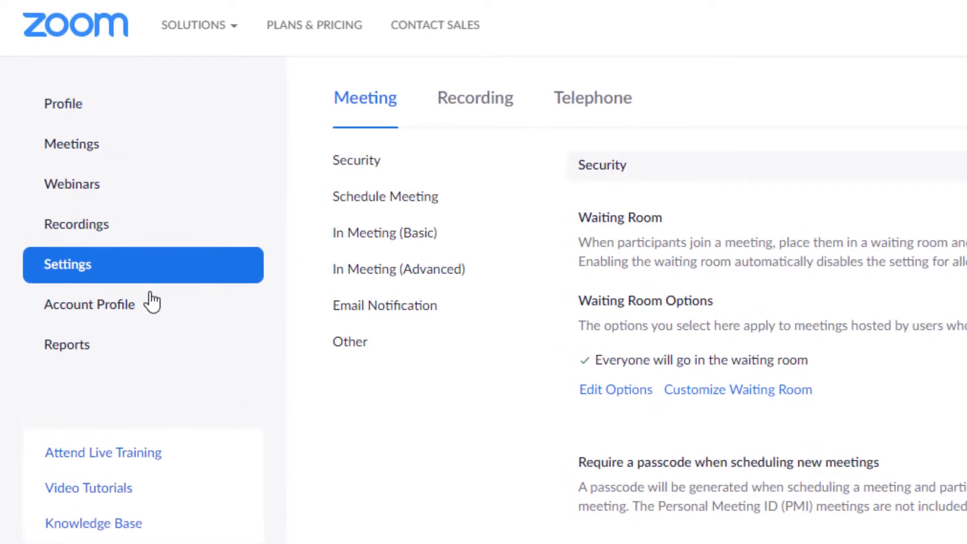
Step: Show the Settings Recording tab, where cloud recording uses 'Record active speaker with shared screen'
{"action": "left_click", "coordinate": [114, 272]}
{"action": "left_click", "coordinate": [476, 107]}
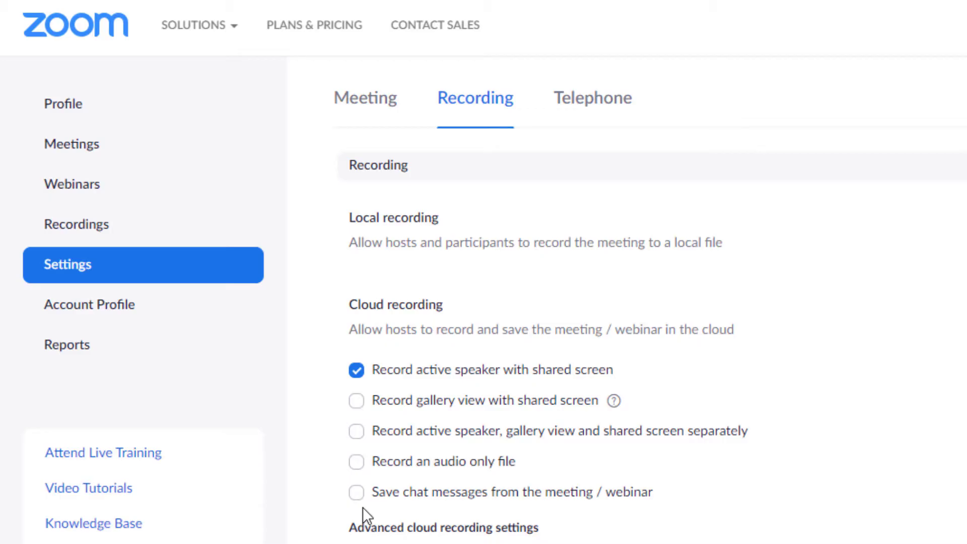
Step: Display the Personal Meeting Room details under Meetings
{"action": "left_click", "coordinate": [82, 146]}
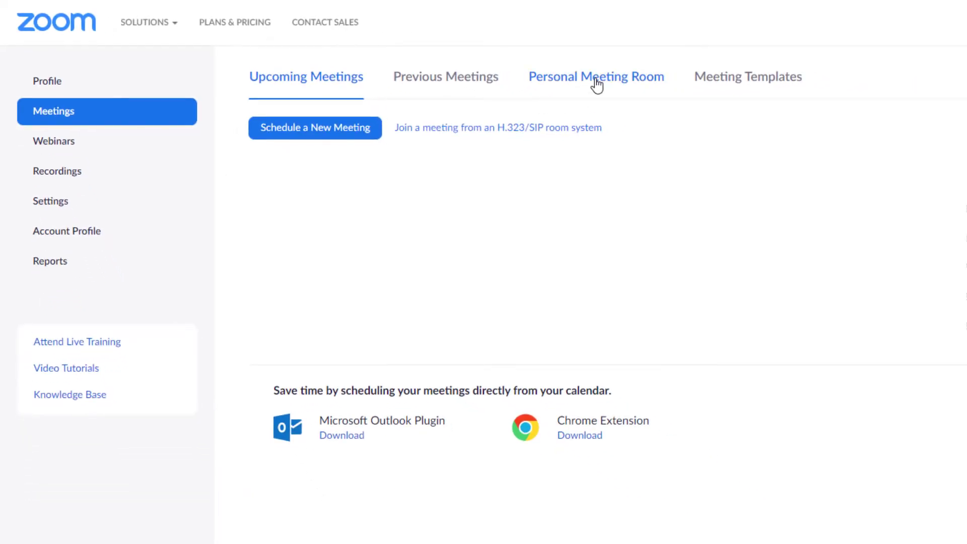
{"action": "left_click", "coordinate": [596, 83]}
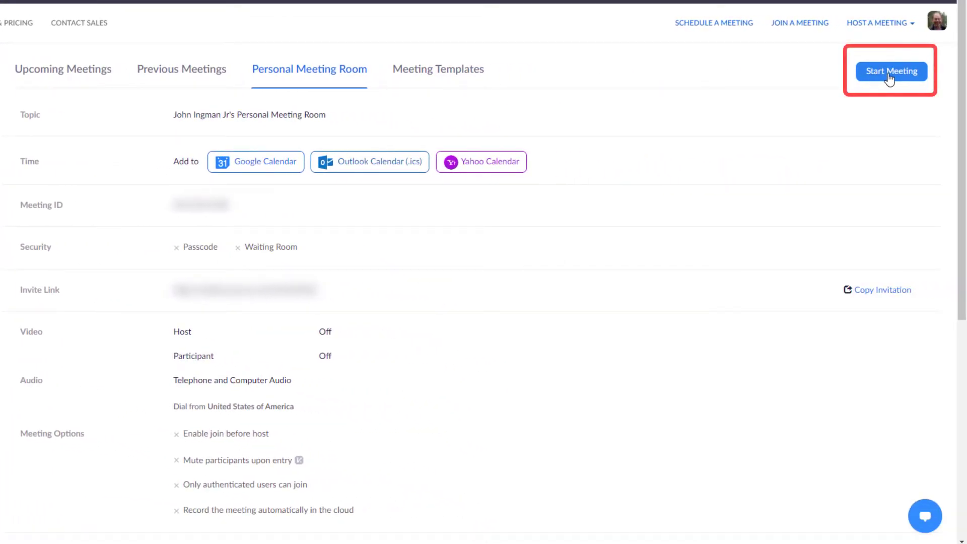
Step: Start the Personal Meeting Room in the Zoom desktop client and enlarge it full screen
{"action": "left_click", "coordinate": [889, 78]}
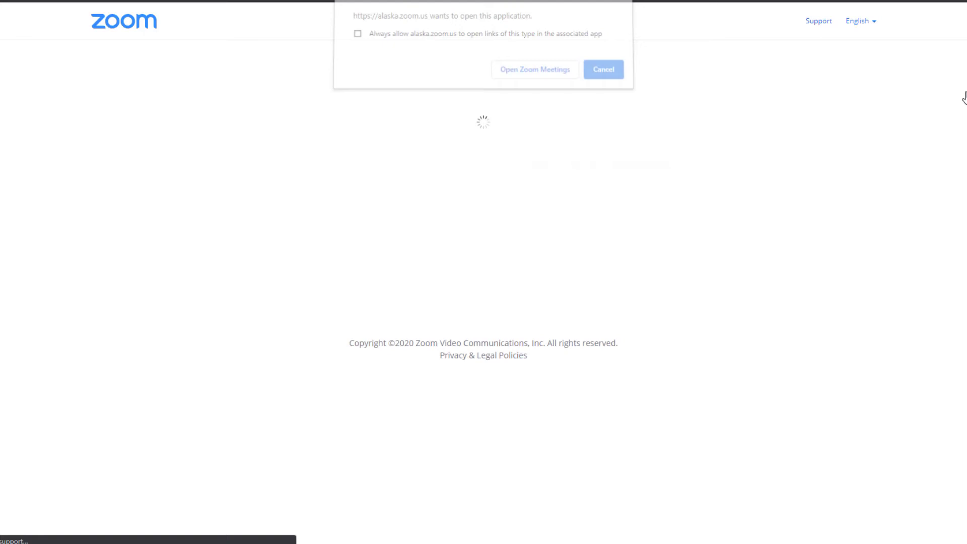
{"action": "left_click", "coordinate": [530, 74]}
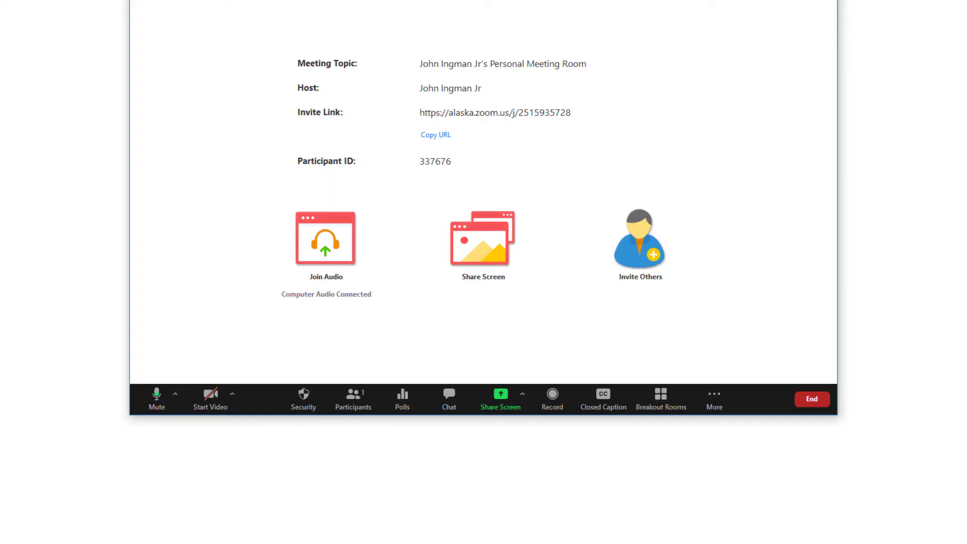
{"action": "key", "text": "alt+f"}
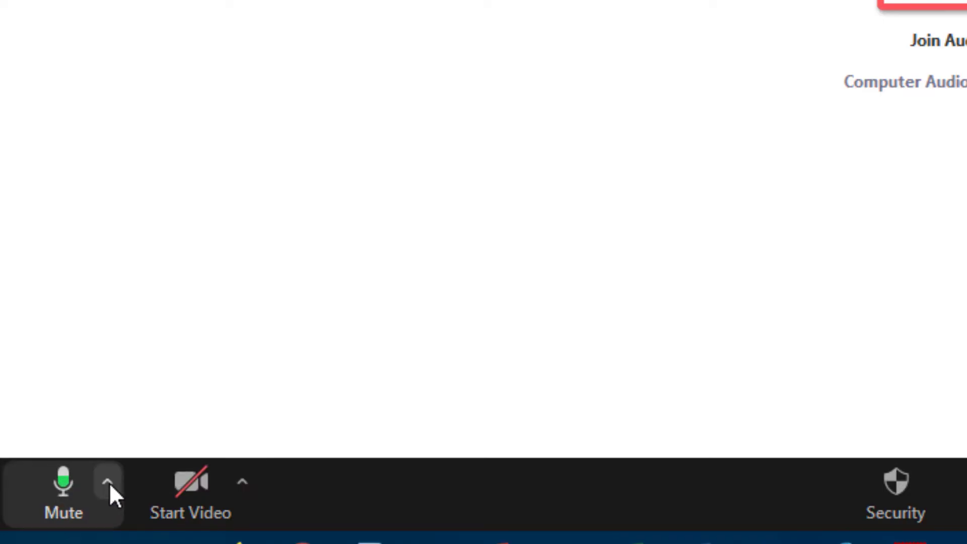
Step: Check that the Logitech USB Headset is the selected microphone and speaker
{"action": "left_click", "coordinate": [109, 483]}
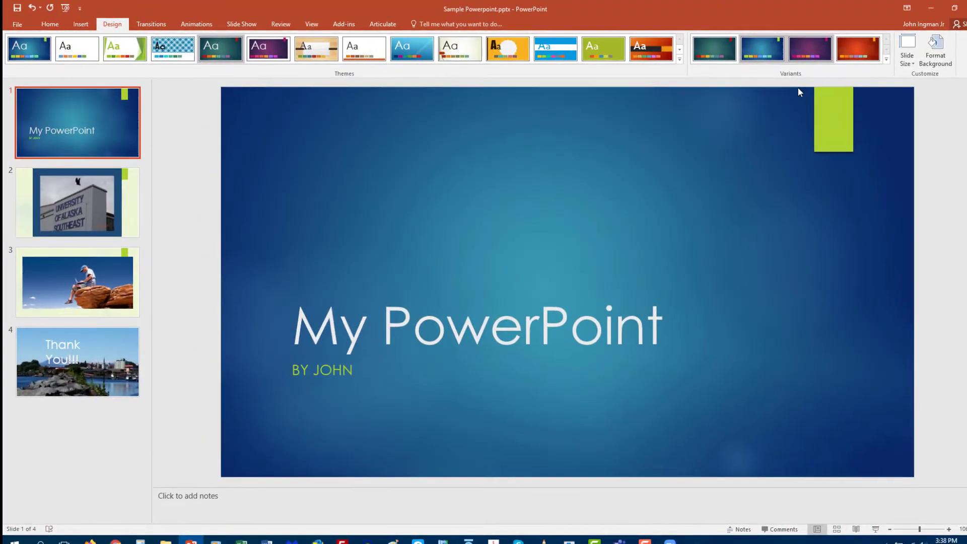
Step: Preview the Zoom taskbar windows while PowerPoint shows the 'My PowerPoint' title slide
{"action": "mouse_move", "coordinate": [661, 531]}
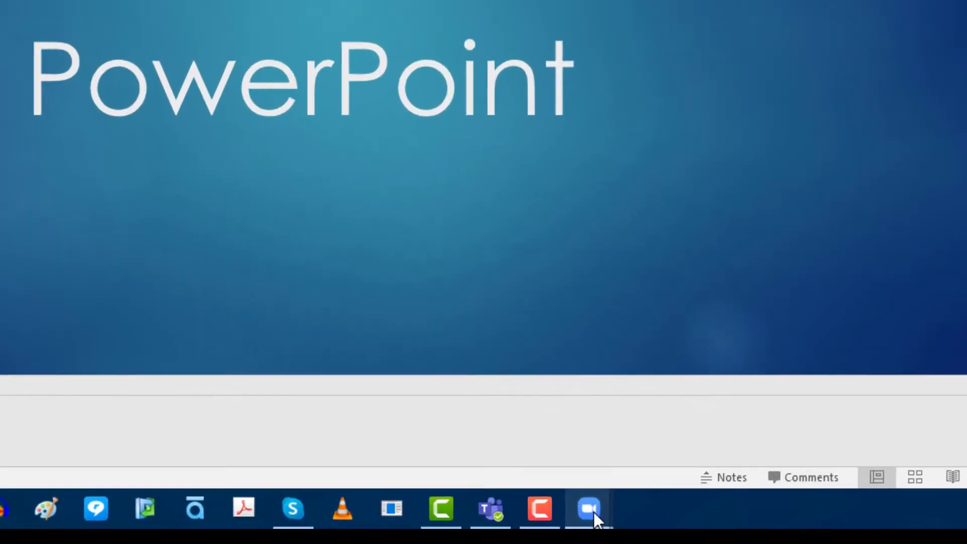
{"action": "mouse_move", "coordinate": [658, 527]}
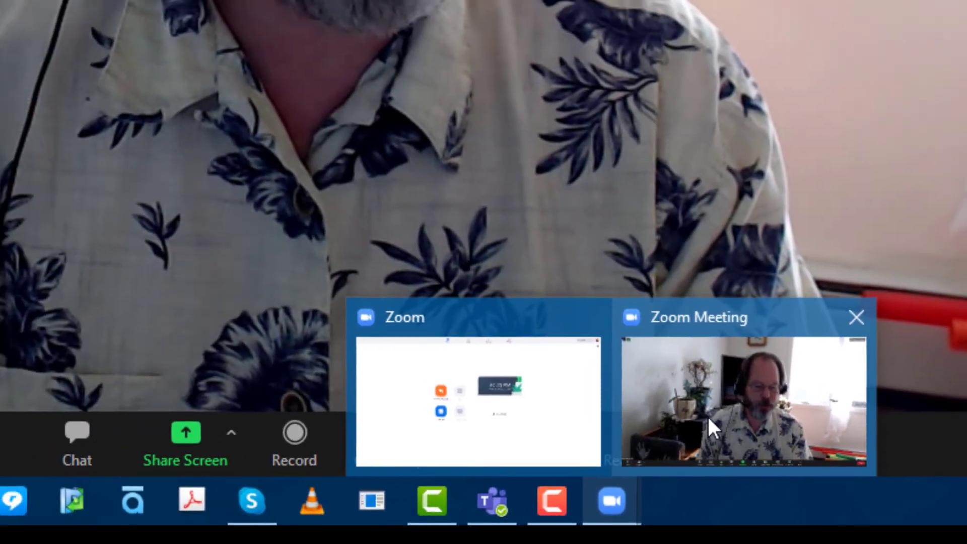
Step: Bring the Zoom meeting window back to the front
{"action": "left_click", "coordinate": [708, 420]}
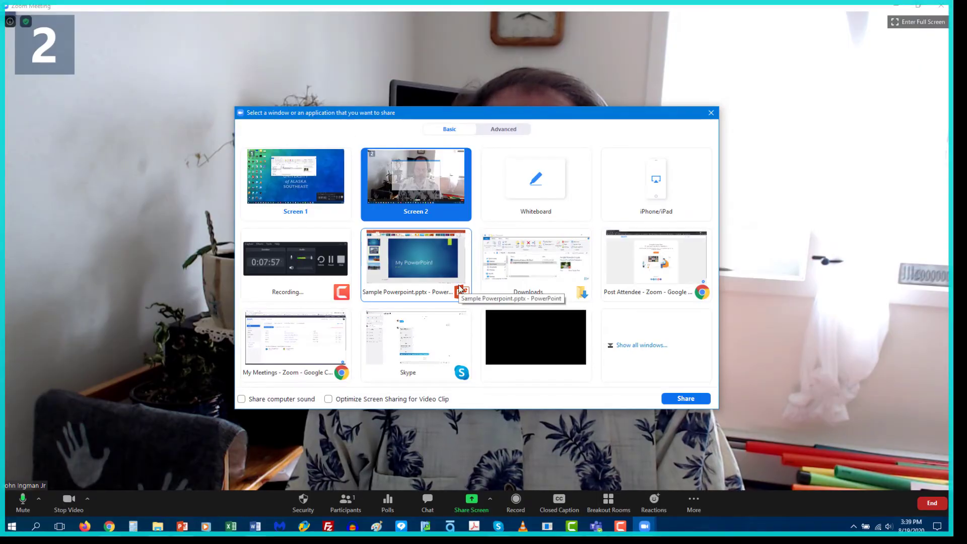
Step: Share the Sample Powerpoint.pptx window with computer sound included
{"action": "left_click", "coordinate": [431, 272]}
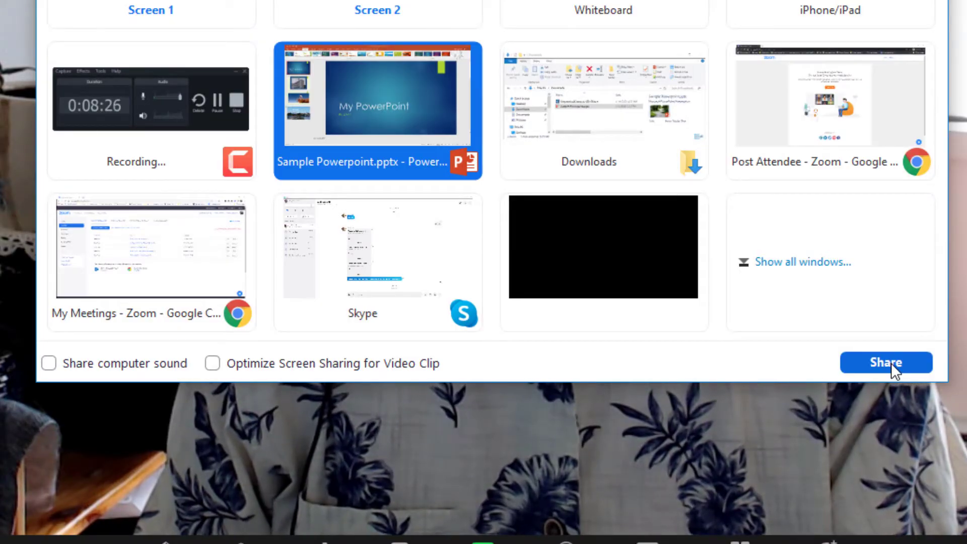
{"action": "left_click", "coordinate": [51, 367]}
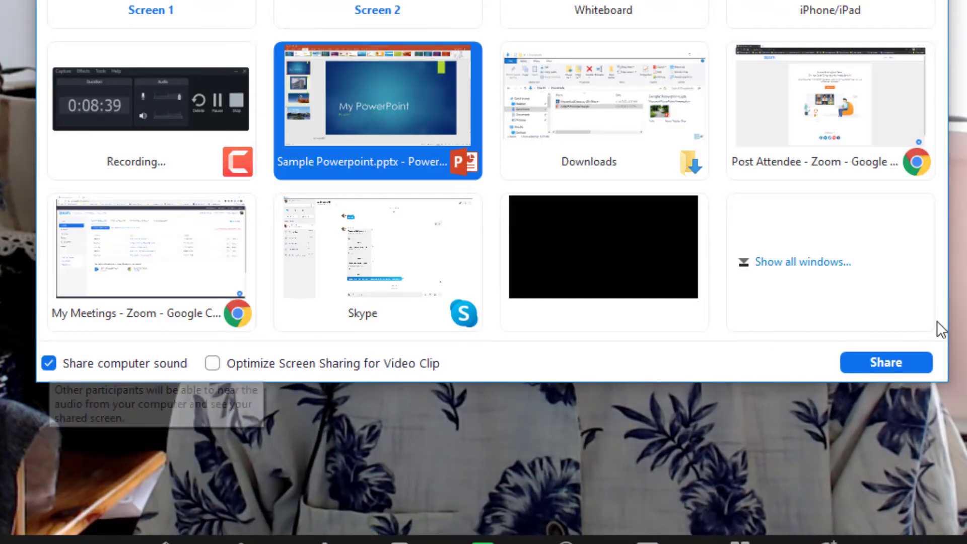
{"action": "left_click", "coordinate": [887, 359]}
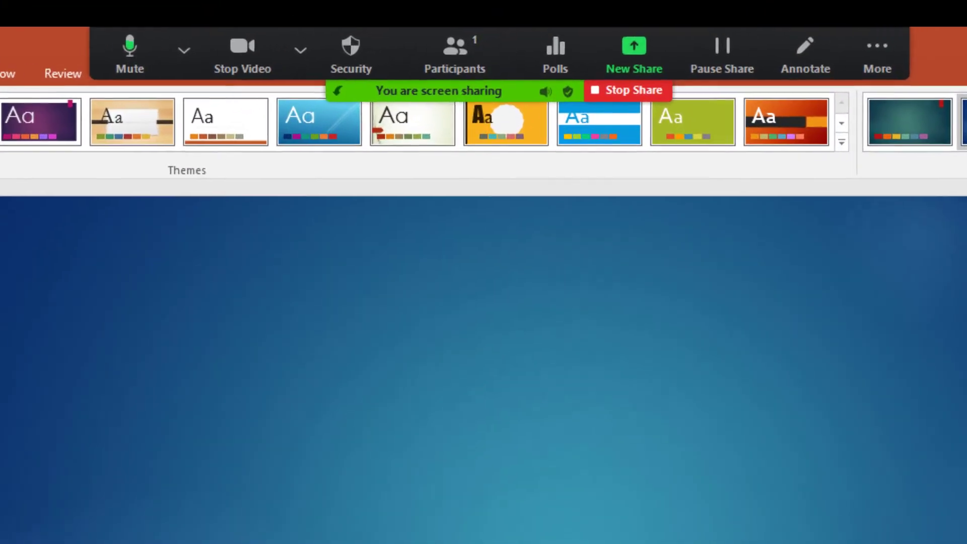
Step: Dismiss the Zoom audio and options menus, then run the slideshow From Beginning
{"action": "left_click", "coordinate": [333, 11]}
{"action": "left_click", "coordinate": [876, 68]}
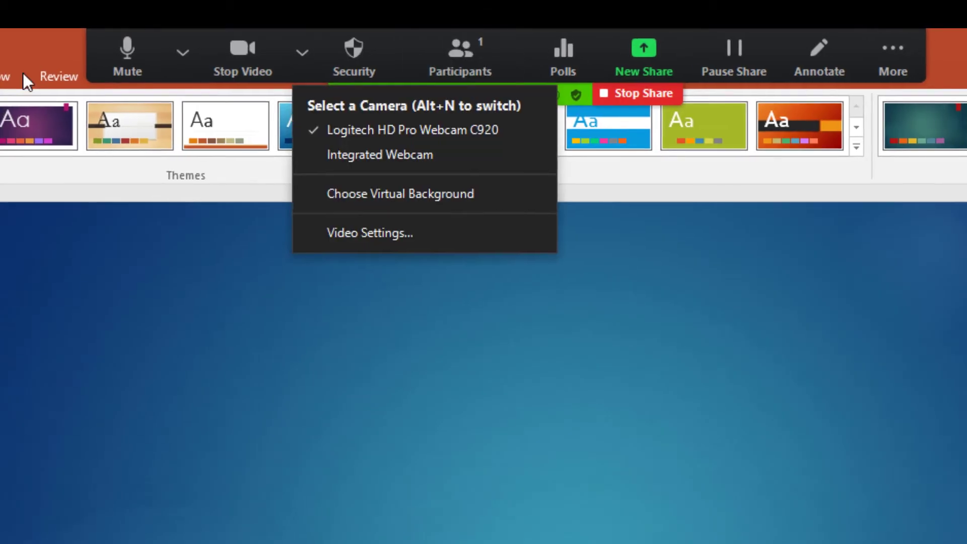
{"action": "key", "text": "Escape"}
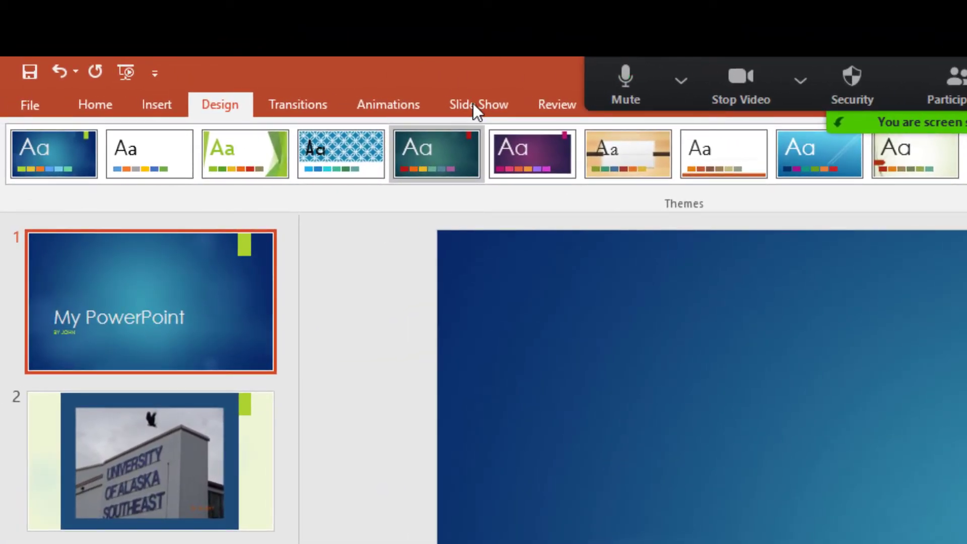
{"action": "left_click", "coordinate": [472, 103]}
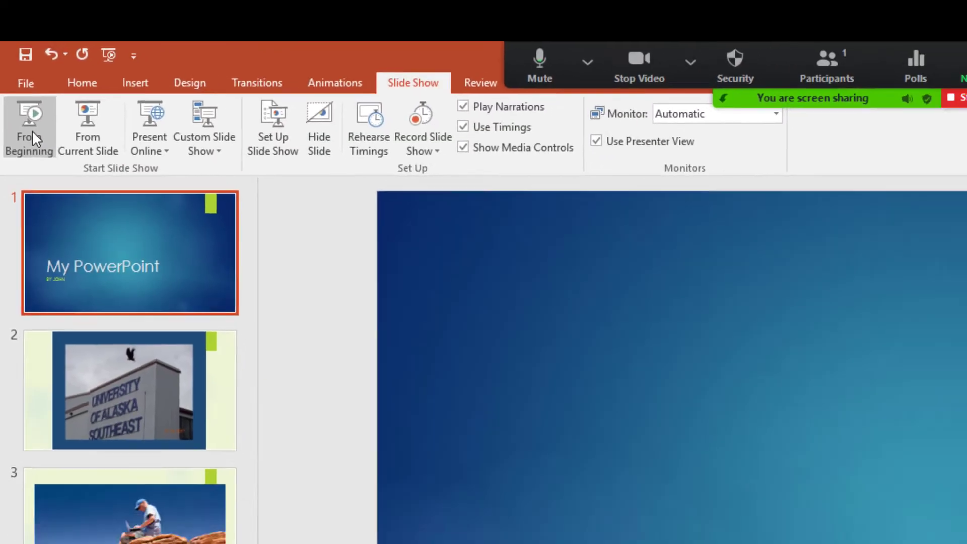
{"action": "left_click", "coordinate": [38, 157]}
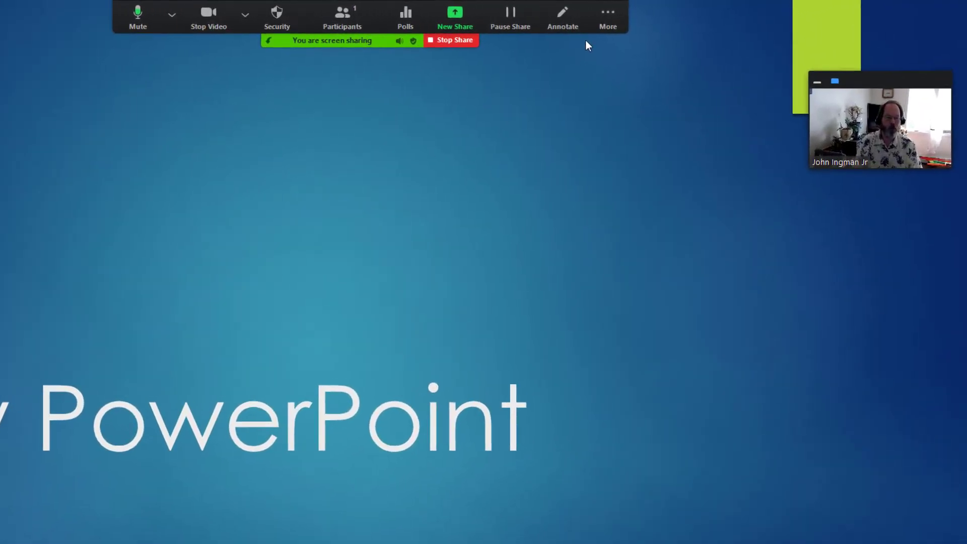
Step: Start a cloud recording of the shared slideshow from the meeting toolbar's More menu
{"action": "left_click", "coordinate": [680, 12]}
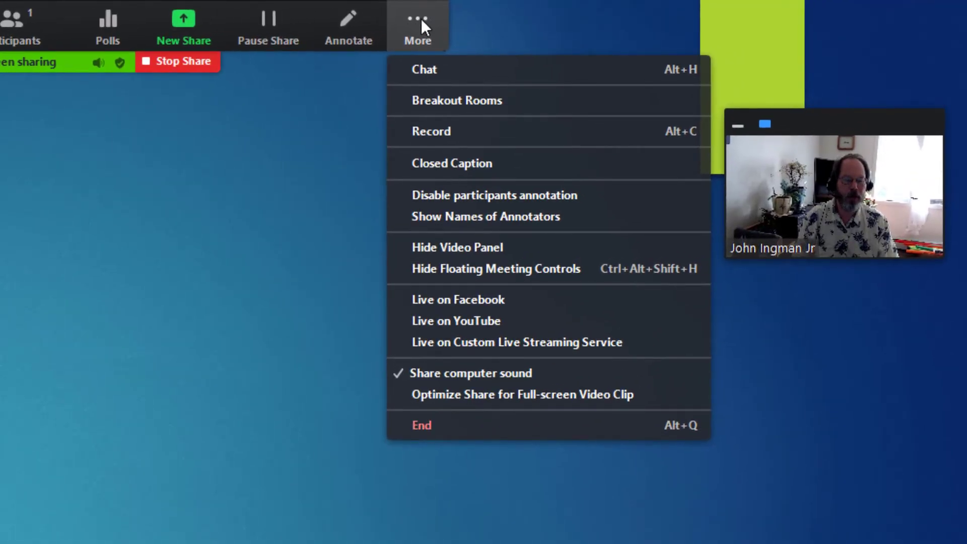
{"action": "left_click", "coordinate": [431, 131]}
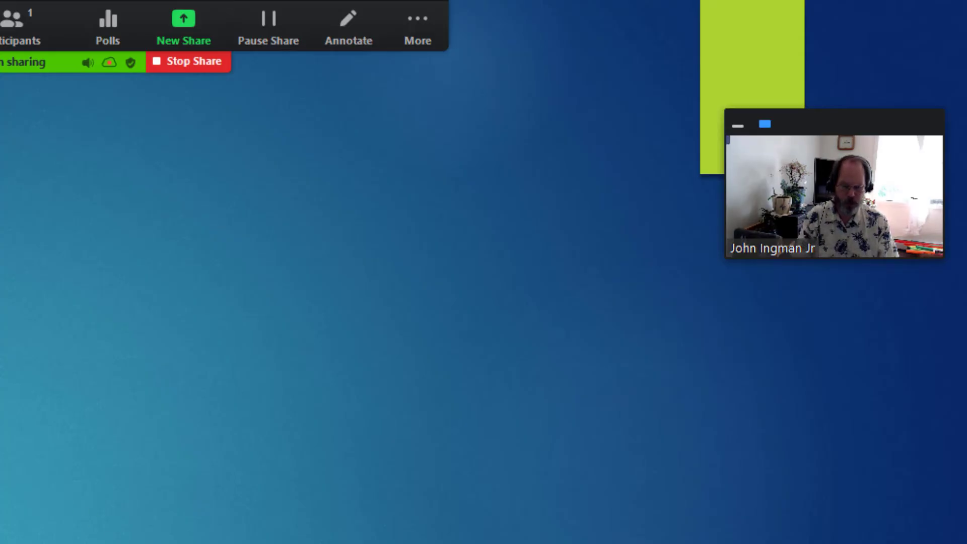
Step: Advance to the sky photo slide, confirm stopping the cloud recording, and end the meeting for all
{"action": "key", "text": "alt+Tab"}
{"action": "left_click", "coordinate": [416, 25]}
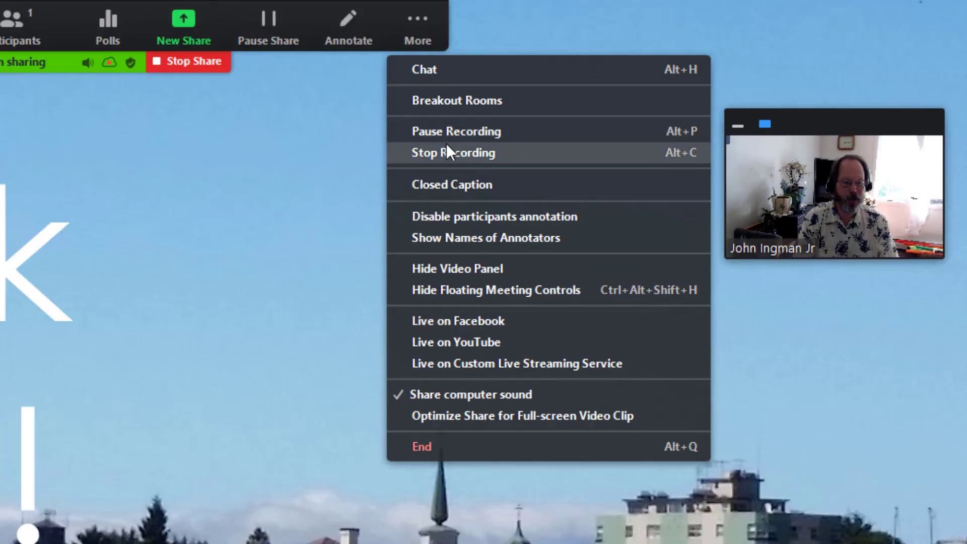
{"action": "left_click", "coordinate": [466, 156]}
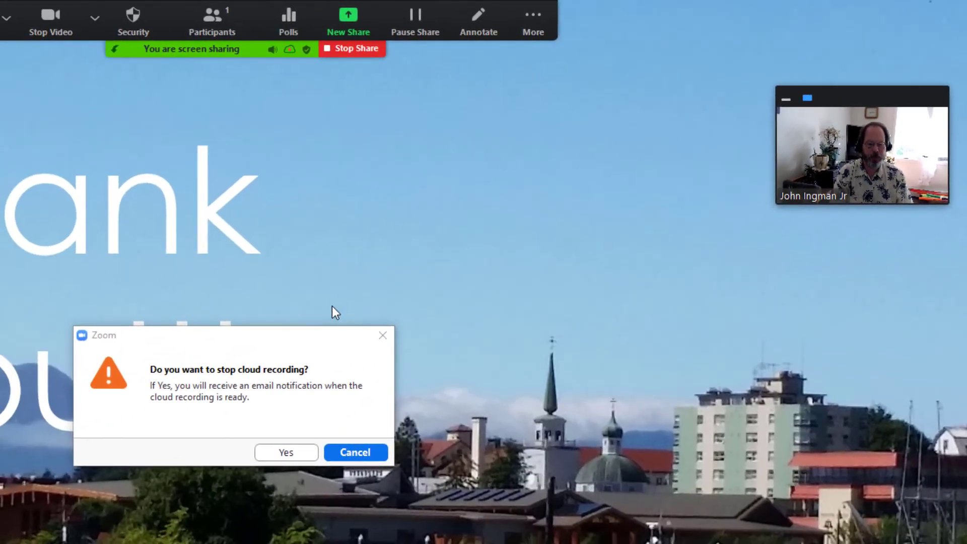
{"action": "left_click", "coordinate": [285, 452]}
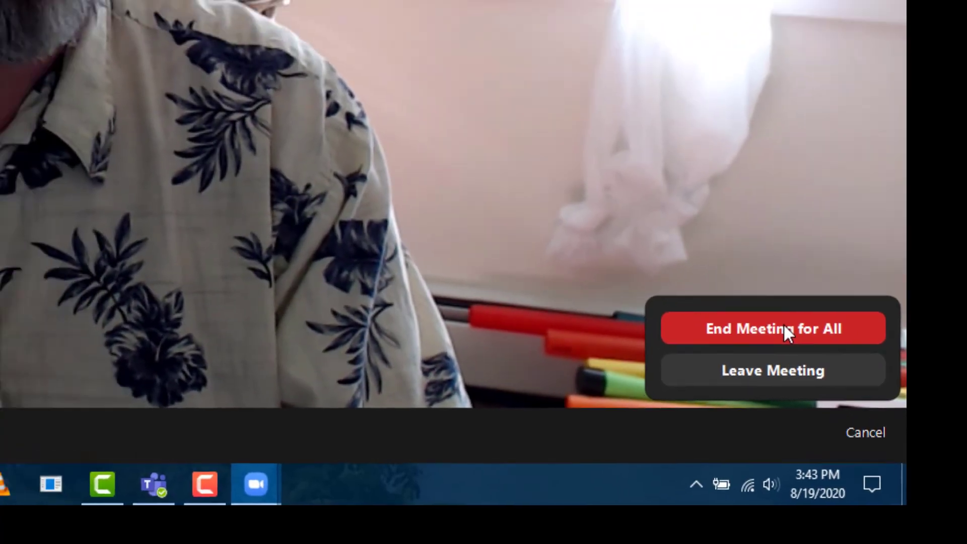
{"action": "left_click", "coordinate": [756, 300]}
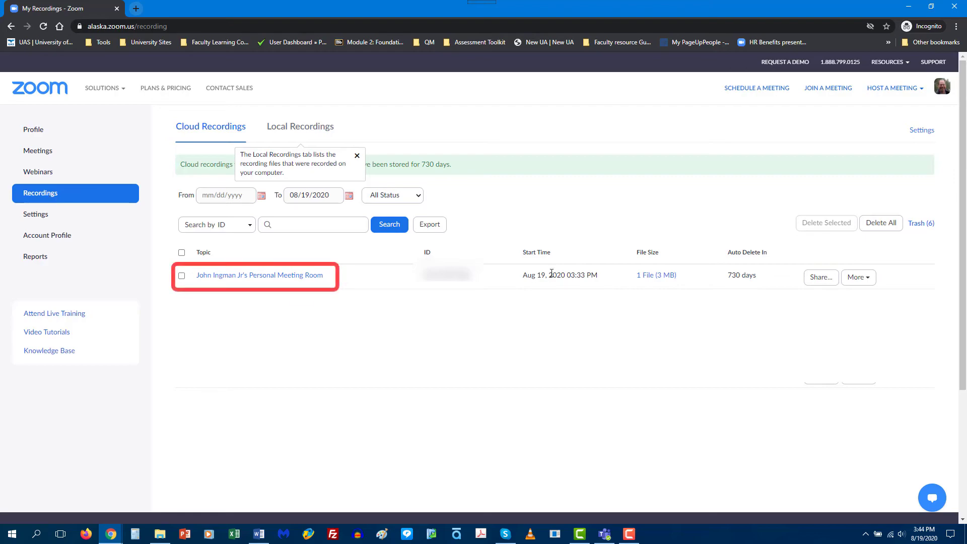
Step: Open the Personal Meeting Room cloud recording and briefly play, then pause, its preview
{"action": "left_click", "coordinate": [258, 279]}
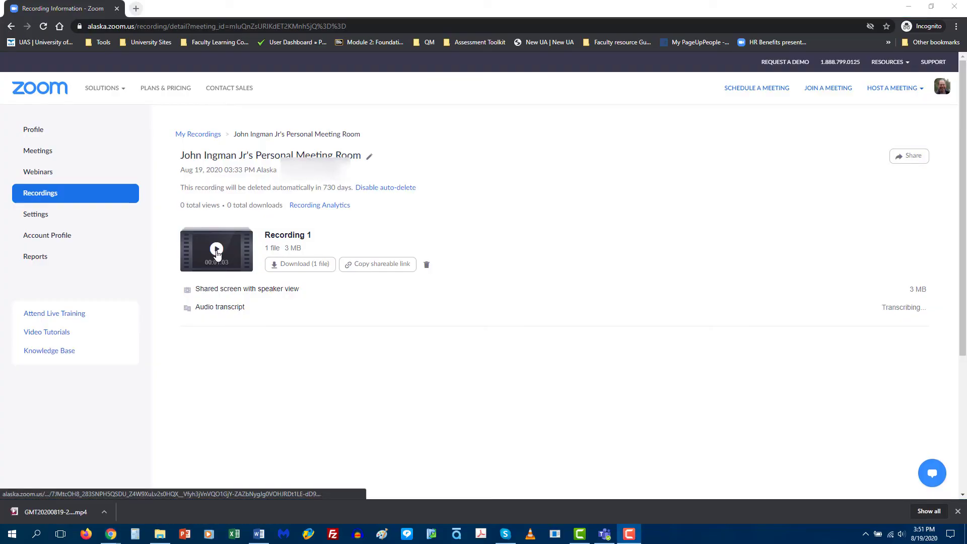
{"action": "left_click", "coordinate": [217, 250]}
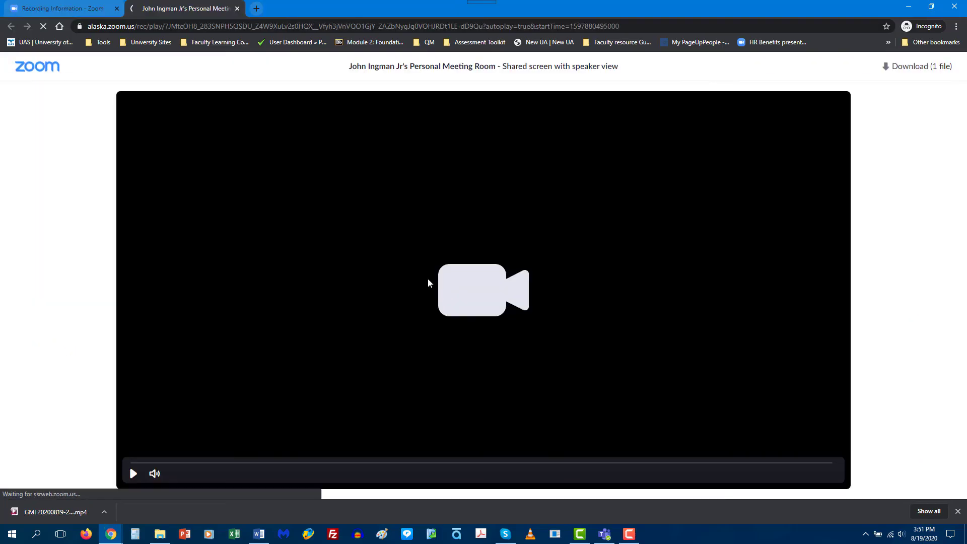
{"action": "left_click", "coordinate": [133, 474]}
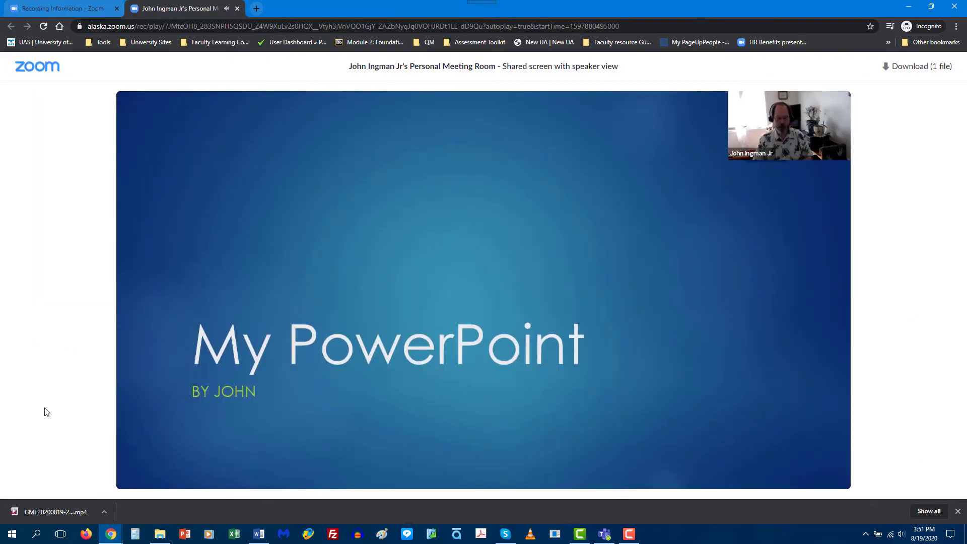
{"action": "key", "text": "space"}
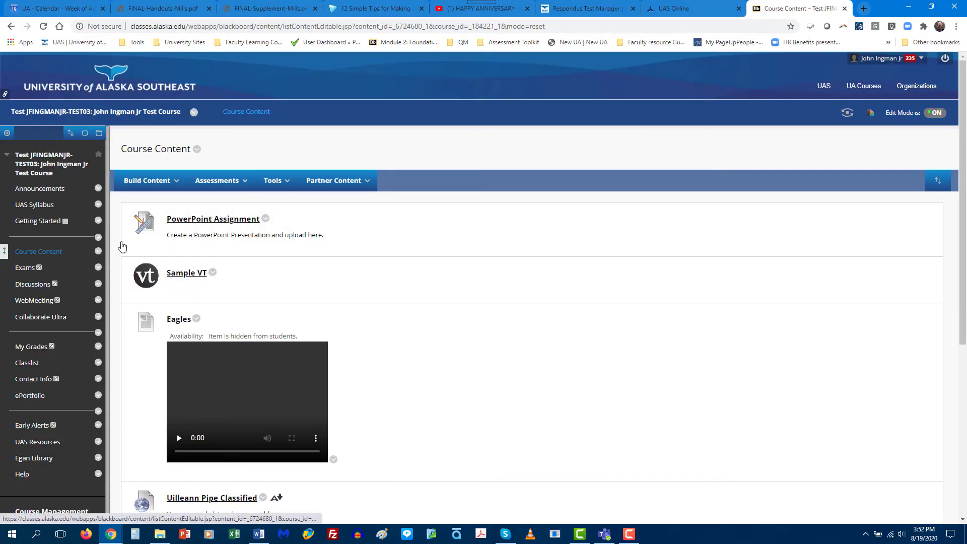
Step: Open the PowerPoint Assignment upload page and bring up Downloads showing the 2.68 MB recording
{"action": "left_click", "coordinate": [205, 220]}
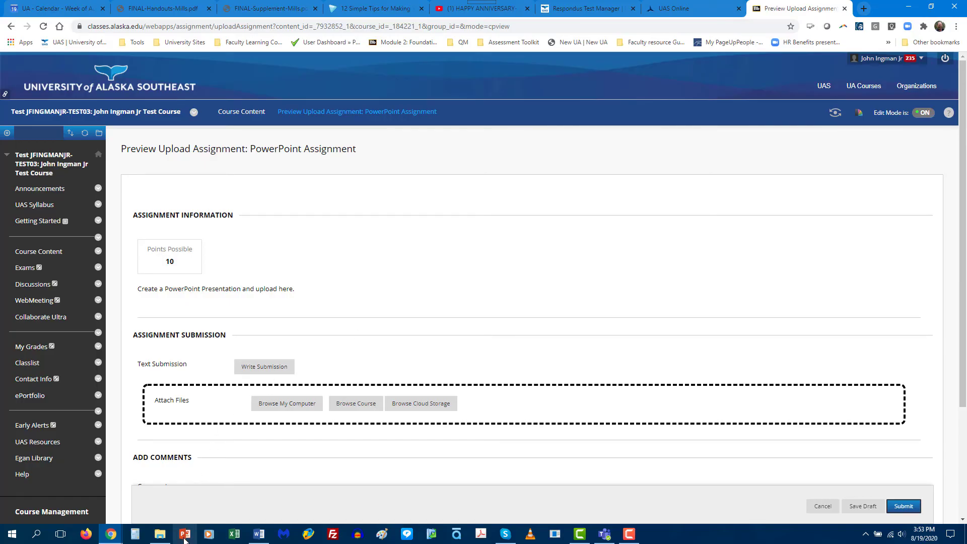
{"action": "mouse_move", "coordinate": [160, 537]}
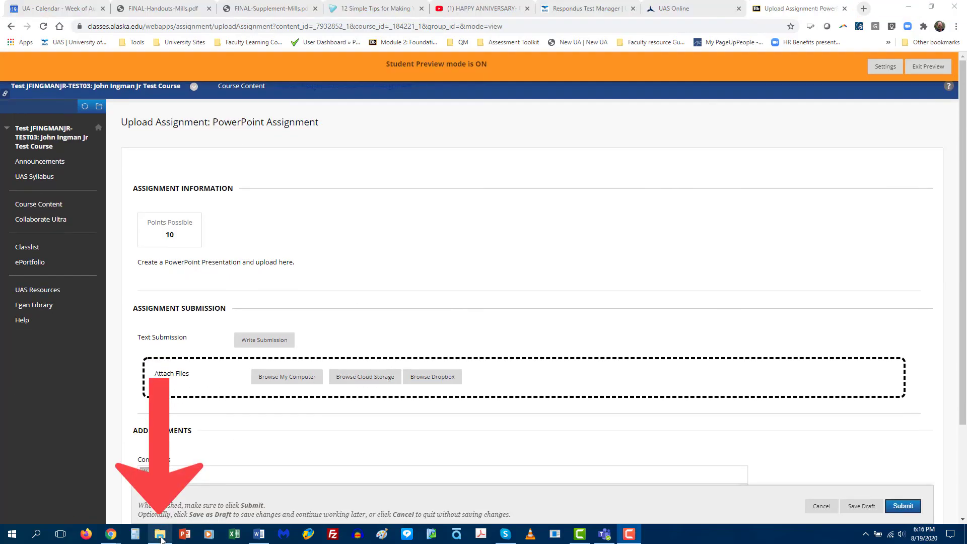
{"action": "left_click", "coordinate": [162, 539]}
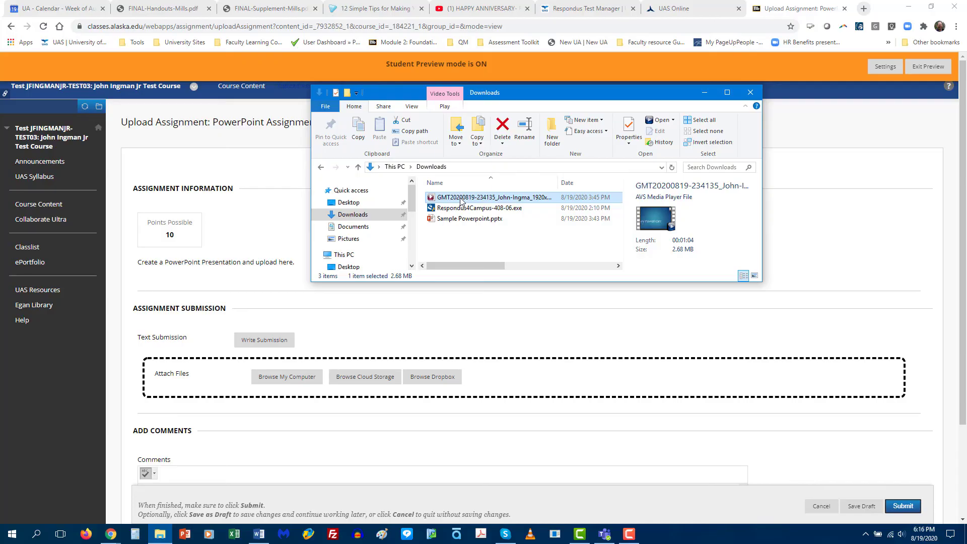
Step: Drag the GMT MP4 recording from Downloads onto the assignment's Attach Files area
{"action": "left_click_drag", "start_coordinate": [461, 201], "coordinate": [581, 380]}
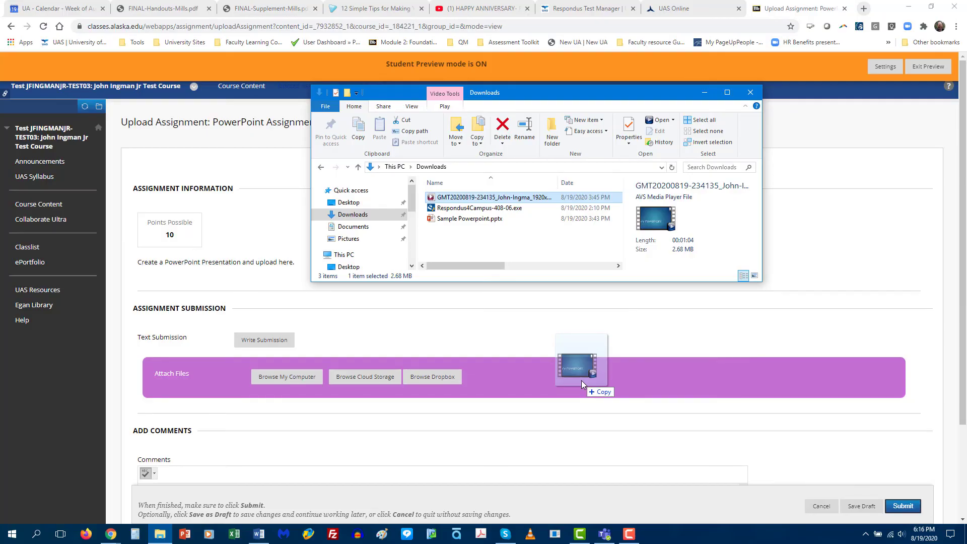
{"action": "mouse_move", "coordinate": [581, 379]}
{"action": "left_mouse_down"}
{"action": "mouse_move", "coordinate": [529, 212]}
{"action": "mouse_move", "coordinate": [599, 317]}
{"action": "mouse_move", "coordinate": [581, 380]}
{"action": "left_mouse_up"}
{"action": "left_click_drag", "start_coordinate": [581, 379], "coordinate": [581, 379]}
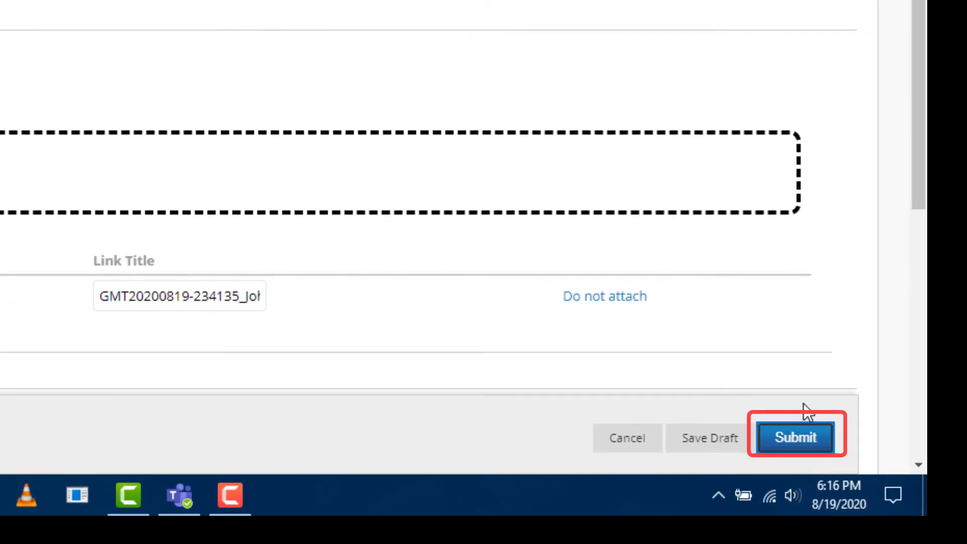
Step: Submit the PowerPoint Assignment with the attached MP4 recording
{"action": "left_click", "coordinate": [804, 426]}
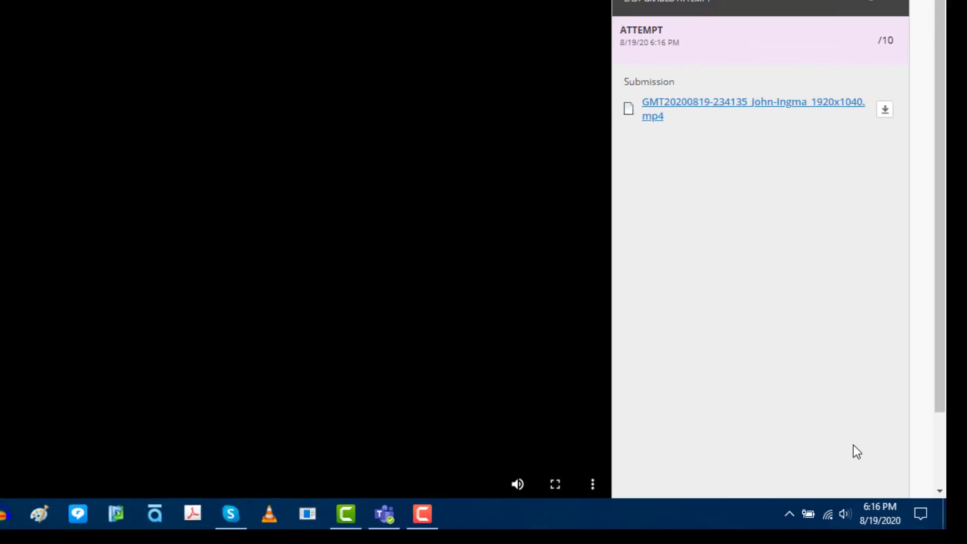